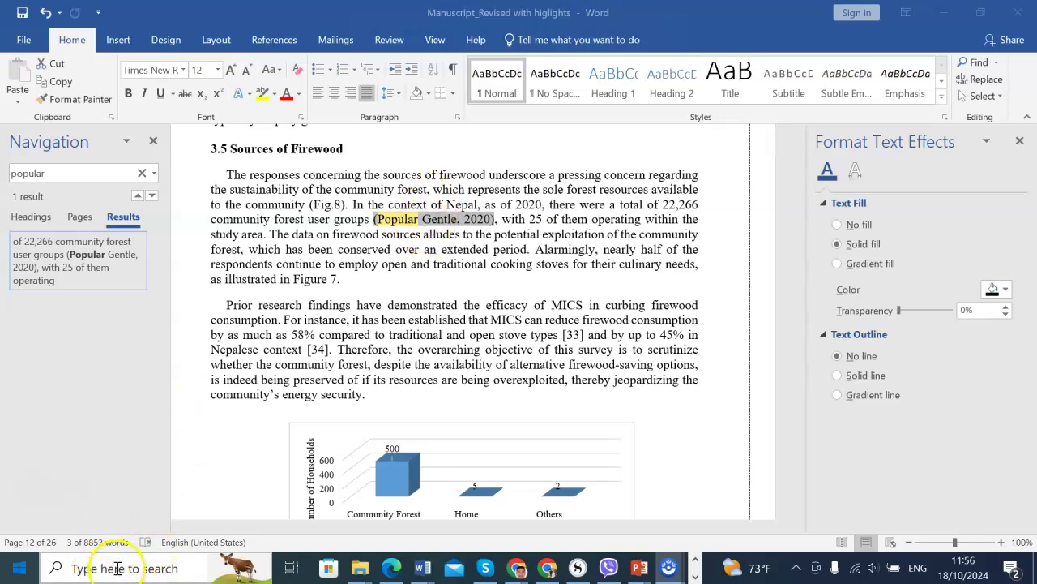
Open Mendeley Reference Manager, and return to the highlighted manuscript in Word at the author-year citation in section 3.5.
left_click(183, 570)
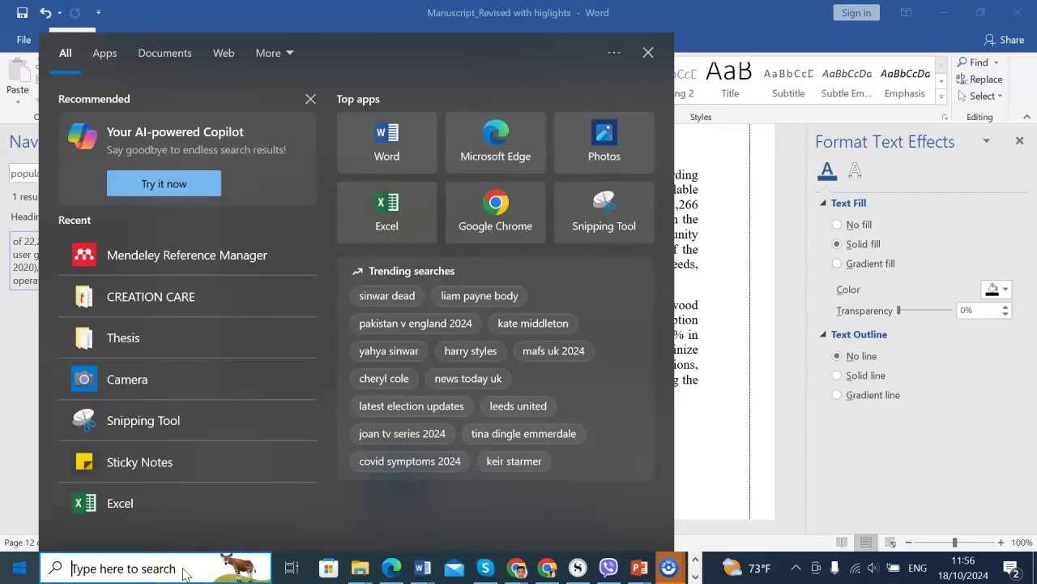
left_click(197, 190)
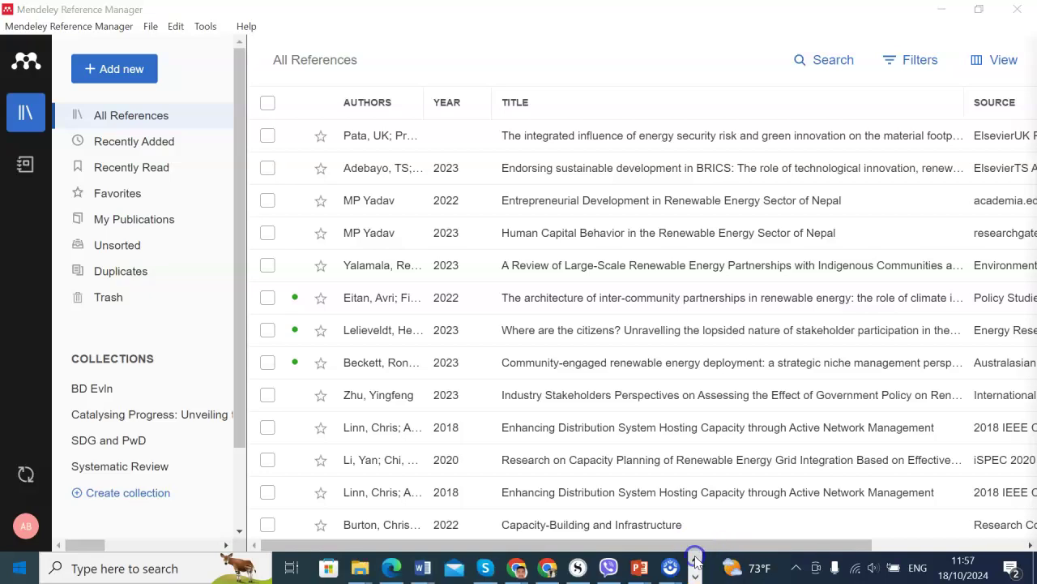
mouse_move(422, 568)
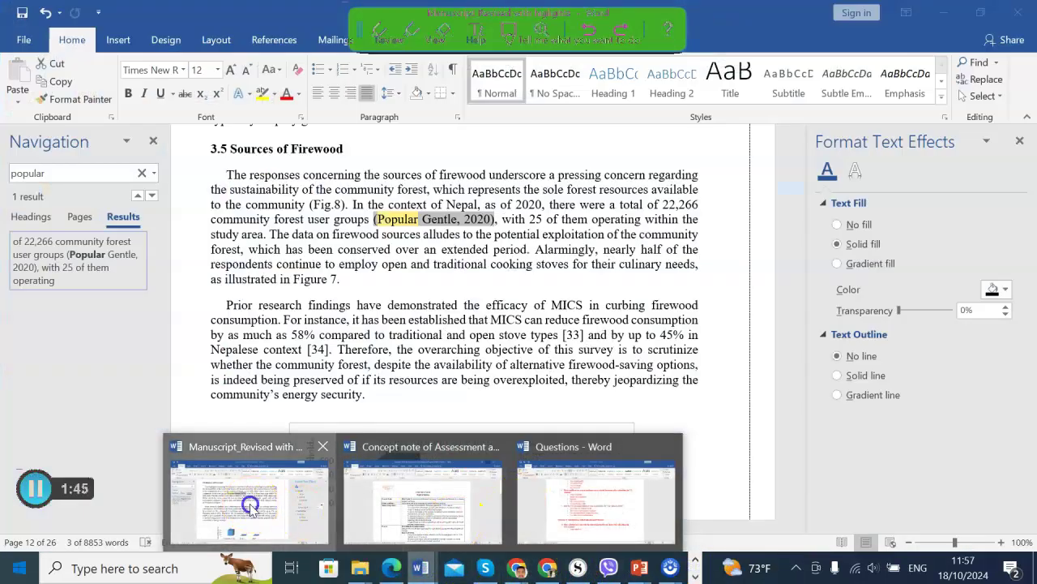
left_click(319, 519)
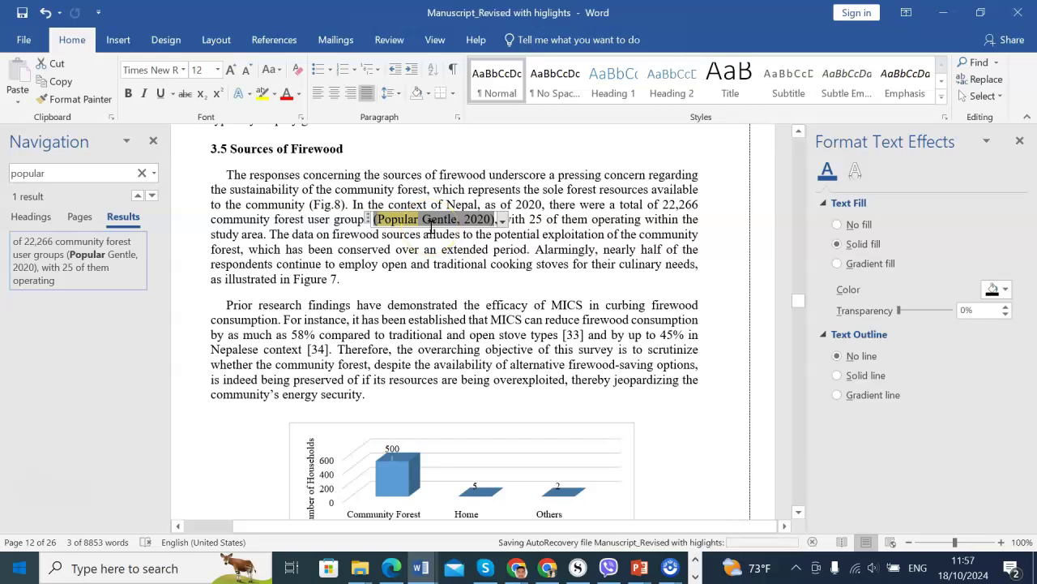
left_click(433, 226)
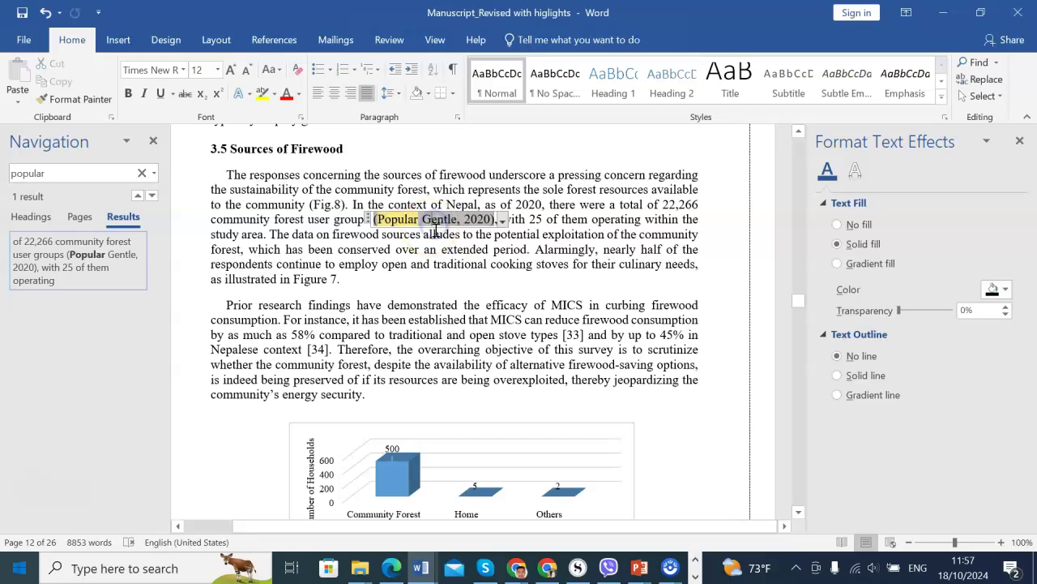
Switch to Google Scholar in Chrome and search for the cited author's name with the year 2020.
left_click(392, 569)
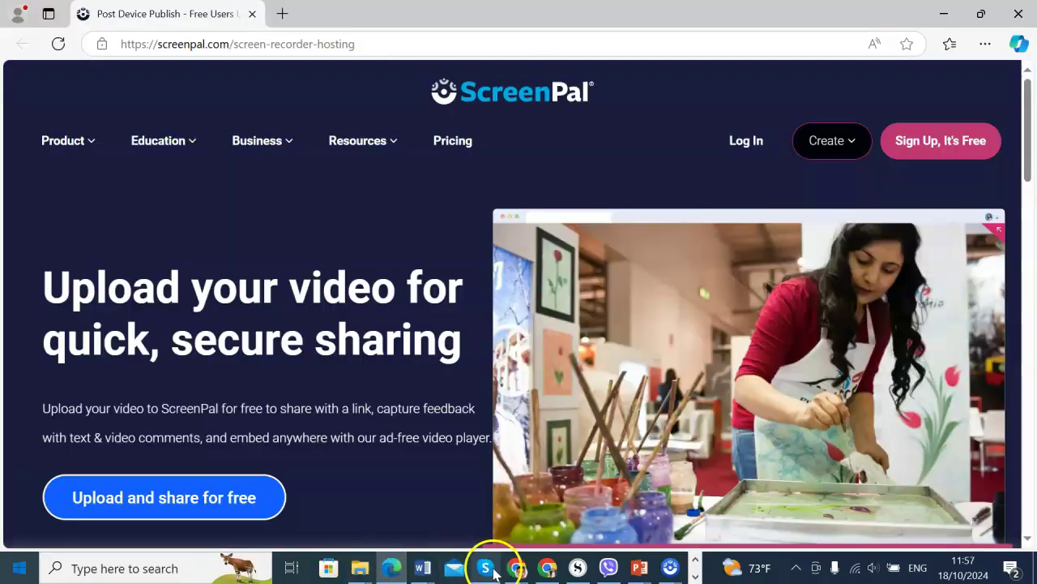
left_click(548, 565)
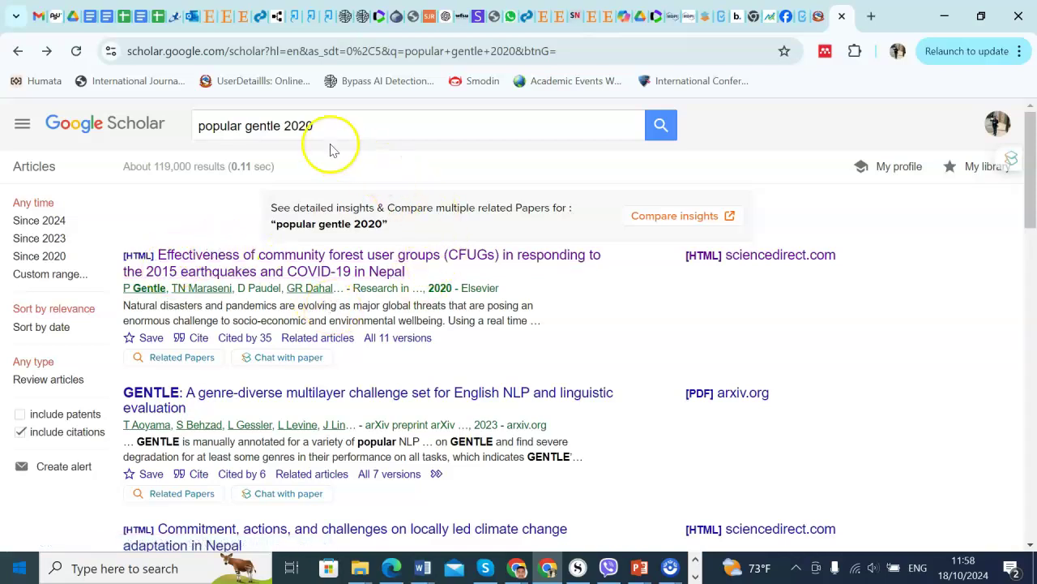
left_click_drag(203, 129, 296, 122)
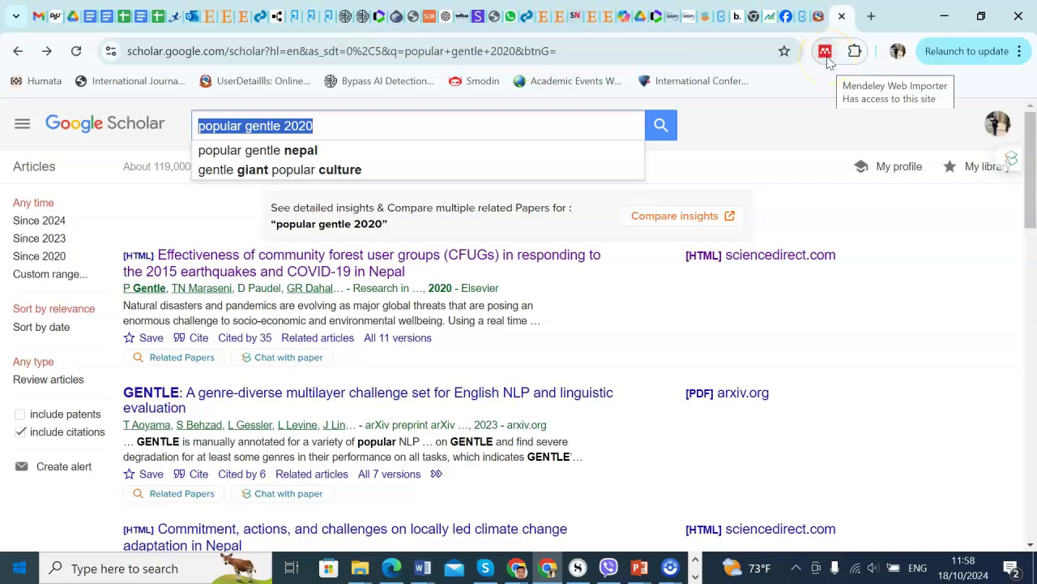
key("Return")
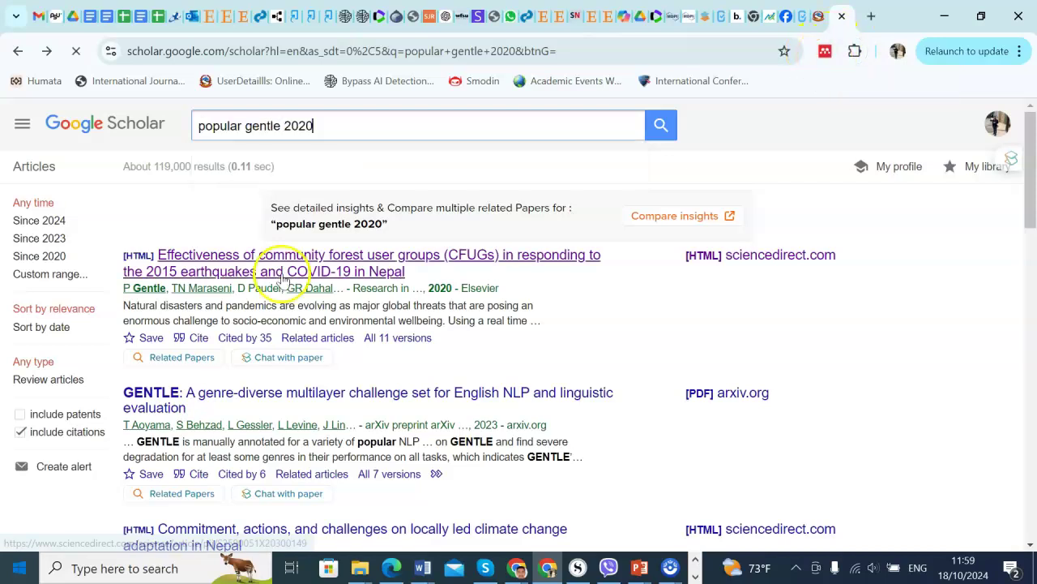
Open the Mendeley Web Importer and sign in by entering the account password.
left_click(825, 53)
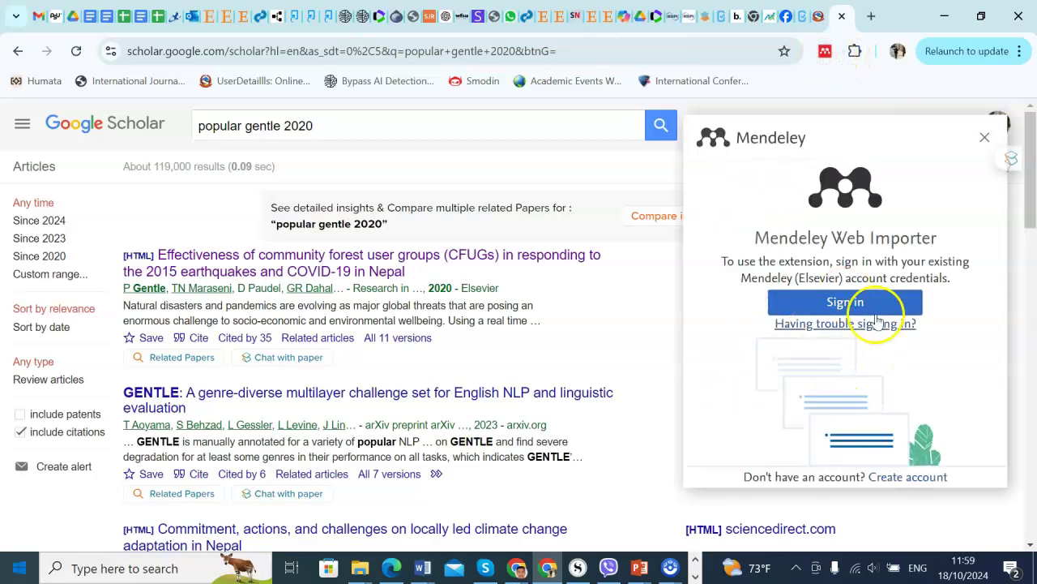
left_click(845, 301)
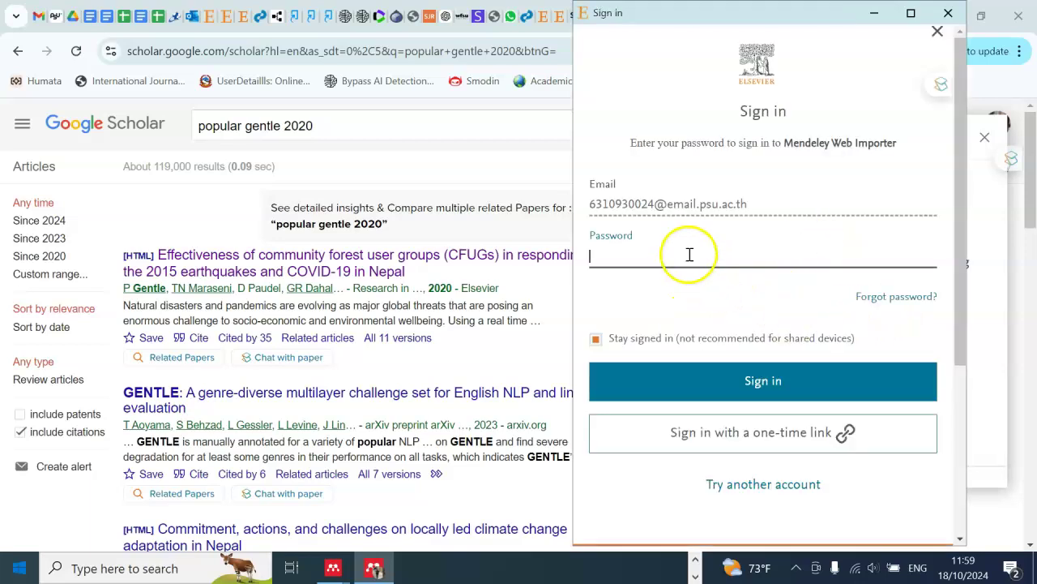
type("•")
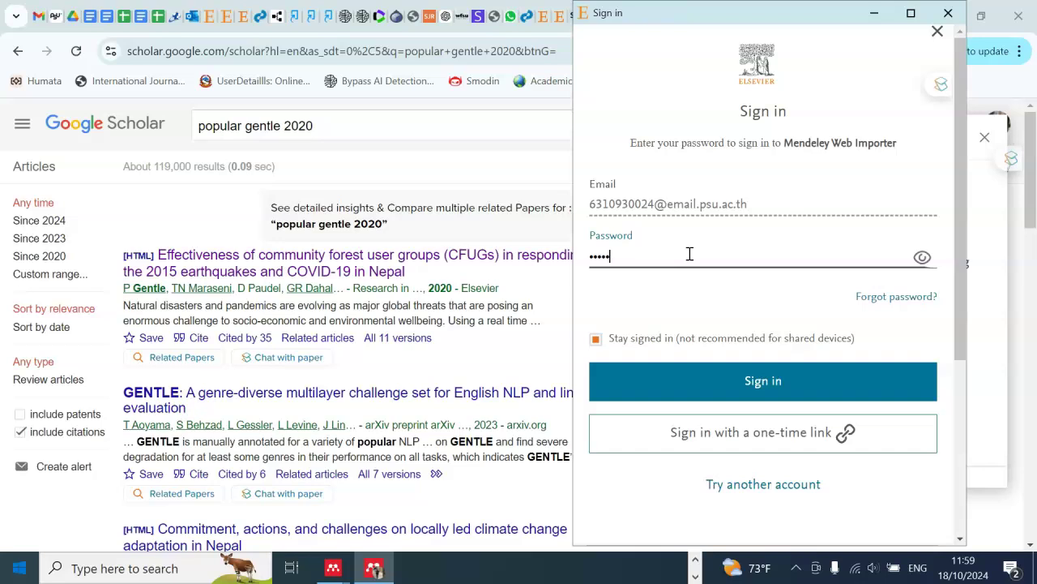
type("•••••••")
key("Return")
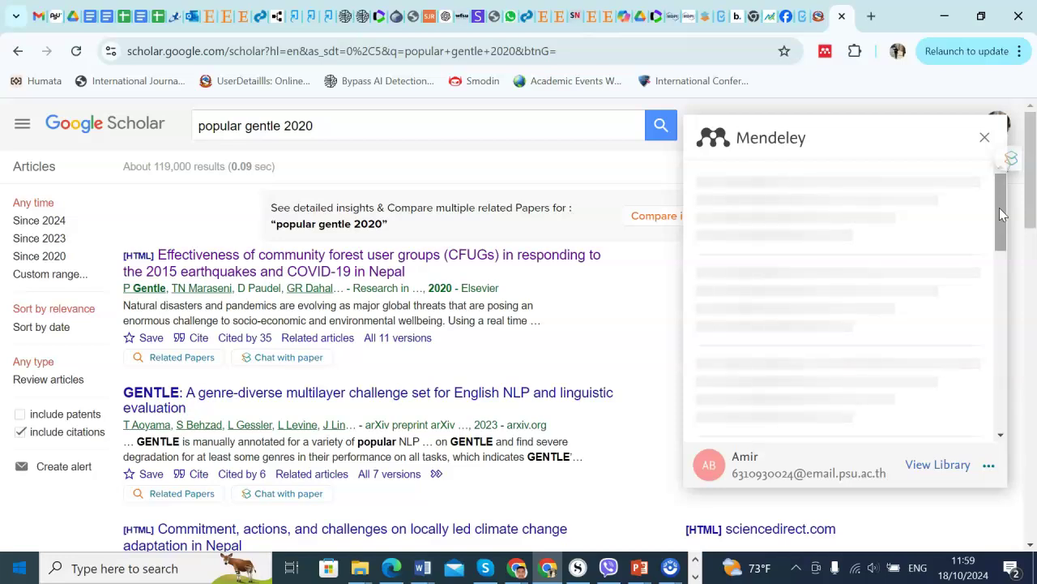
Reload the results page and select the "Effectiveness of community forest user groups (CFUGs)" reference in the Mendeley Web Importer.
left_click_drag(1000, 209, 979, 131)
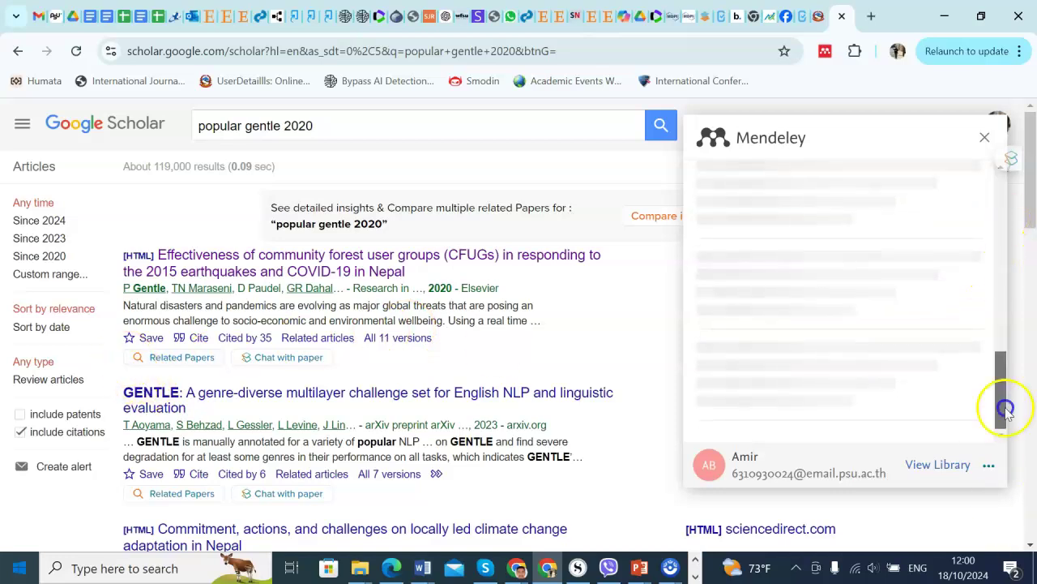
left_click(75, 51)
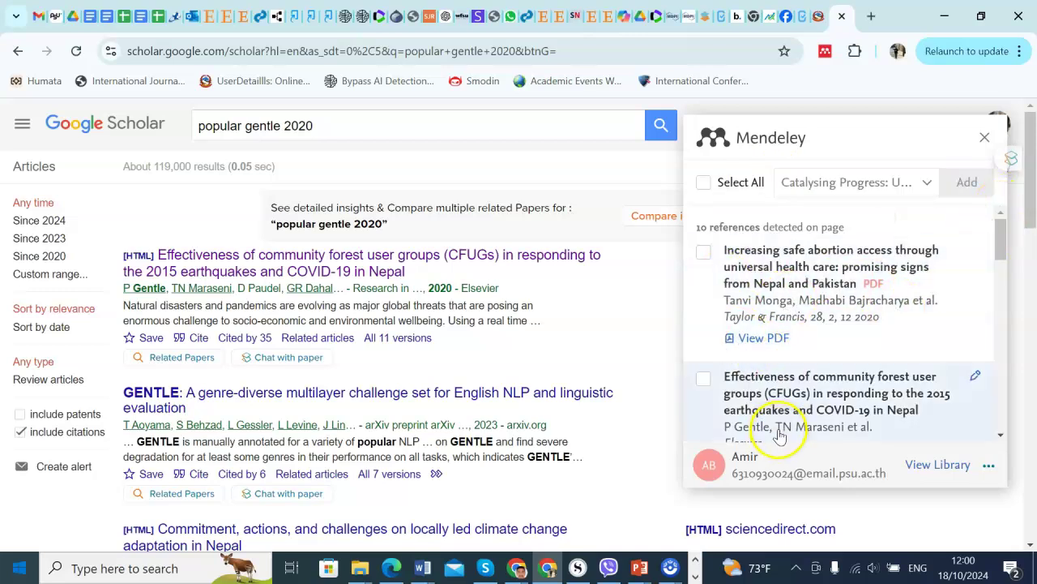
scroll(779, 423, "down", 1)
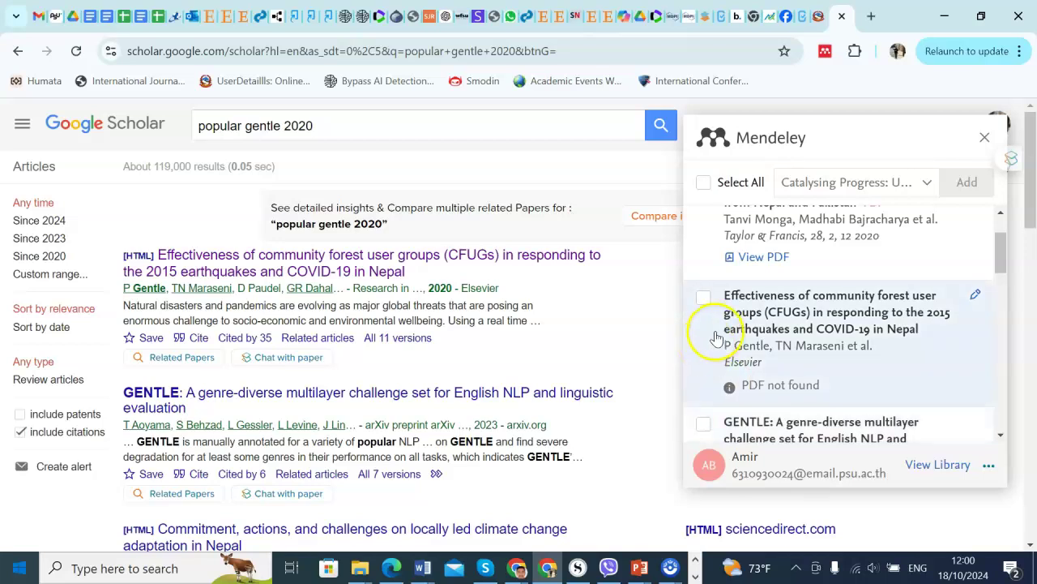
left_click(704, 297)
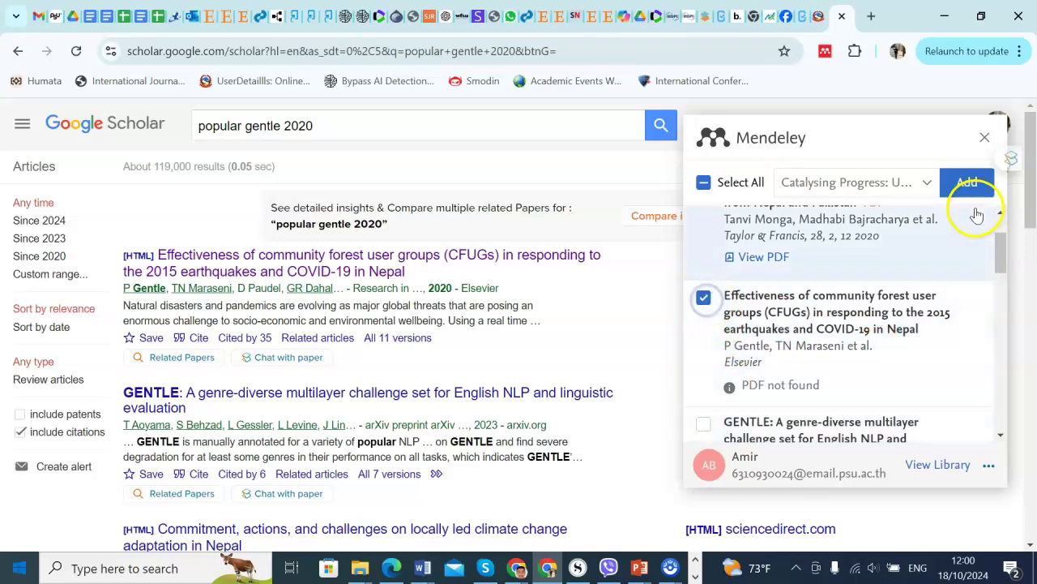
scroll(949, 232, "up", 1)
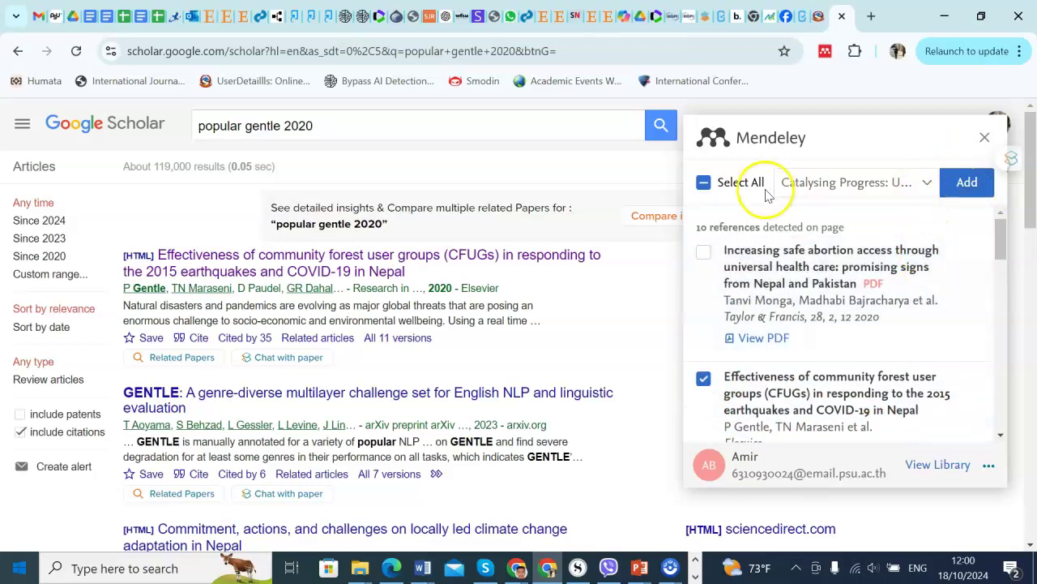
Add the selected reference to the "Catalysing Progress: Unveiling the Impact of Metallic Improved Cooking Stoves" collection.
left_click(929, 183)
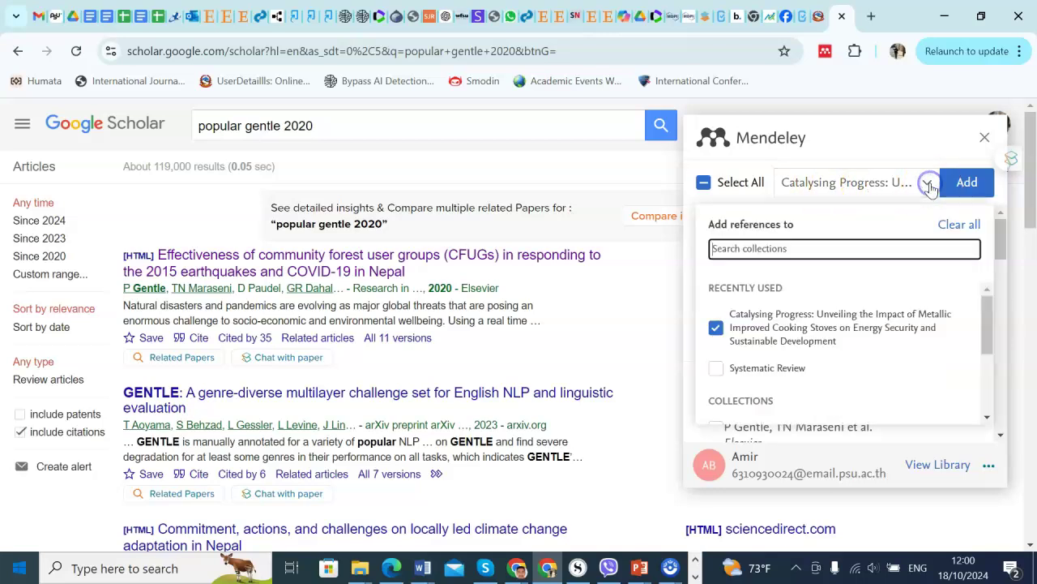
scroll(771, 360, "down", 2)
scroll(770, 356, "down", 1)
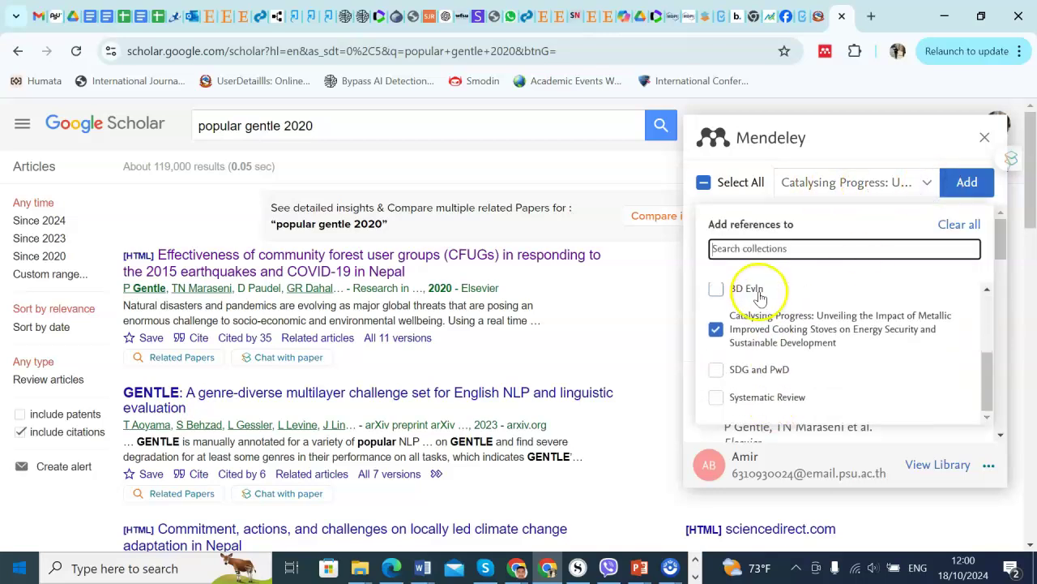
scroll(803, 312, "up", 3)
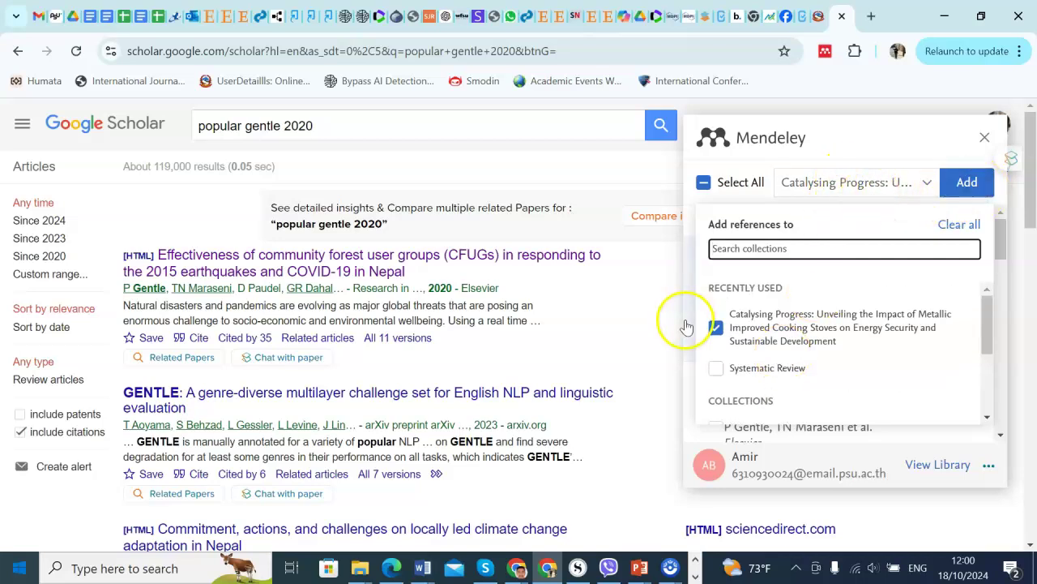
left_click(965, 180)
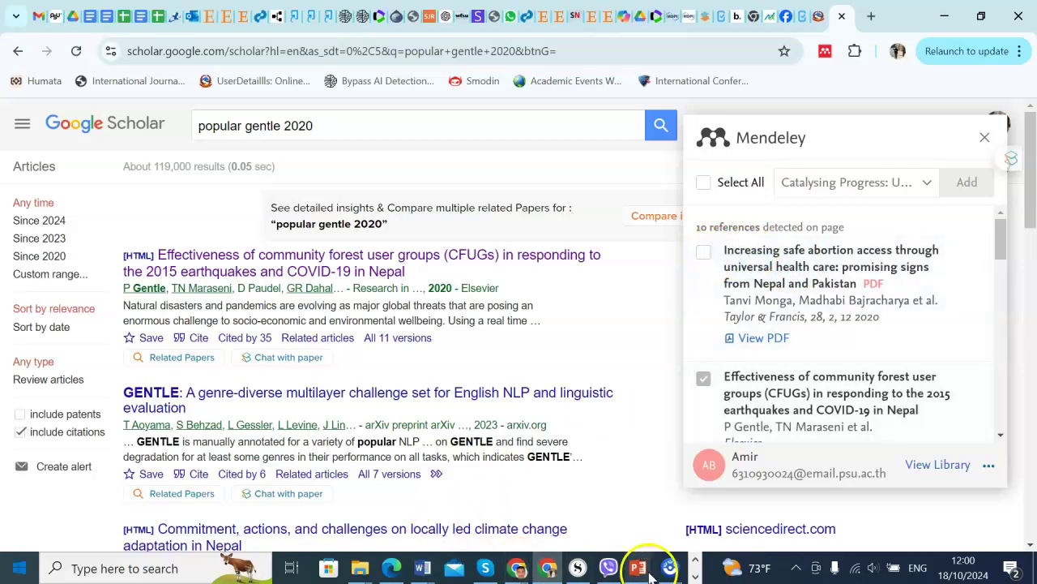
Switch to Mendeley Reference Manager, dismiss the update notice and select the newly added CFUGs reference in All References.
left_click(696, 576)
mouse_move(333, 567)
left_click(292, 489)
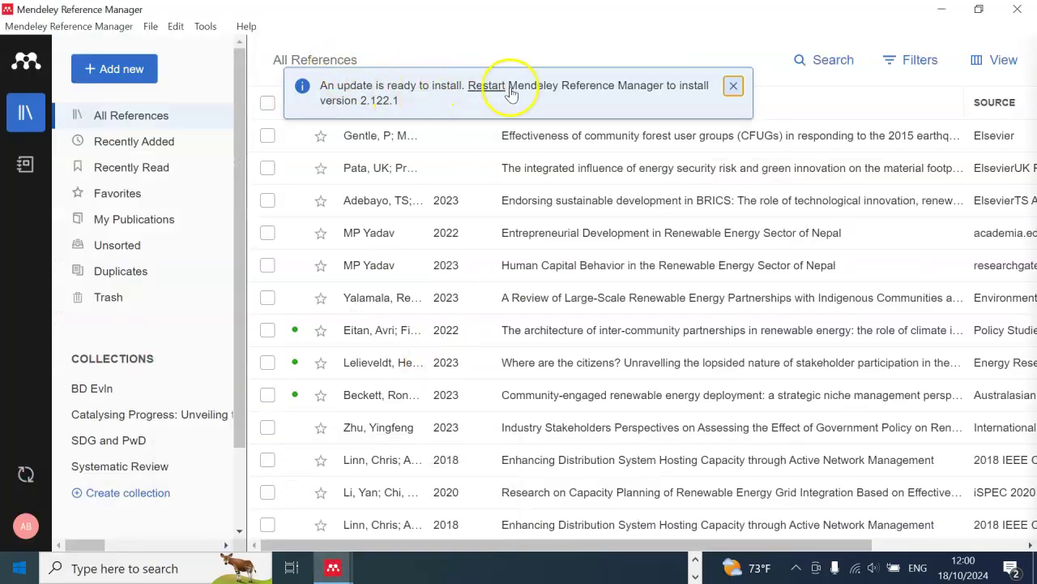
left_click(734, 87)
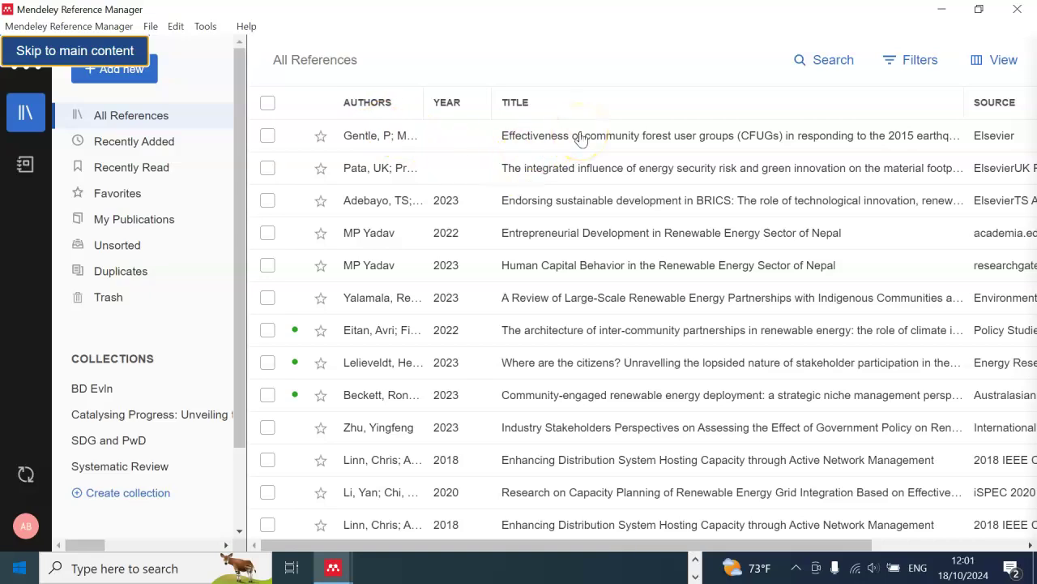
left_click(269, 137)
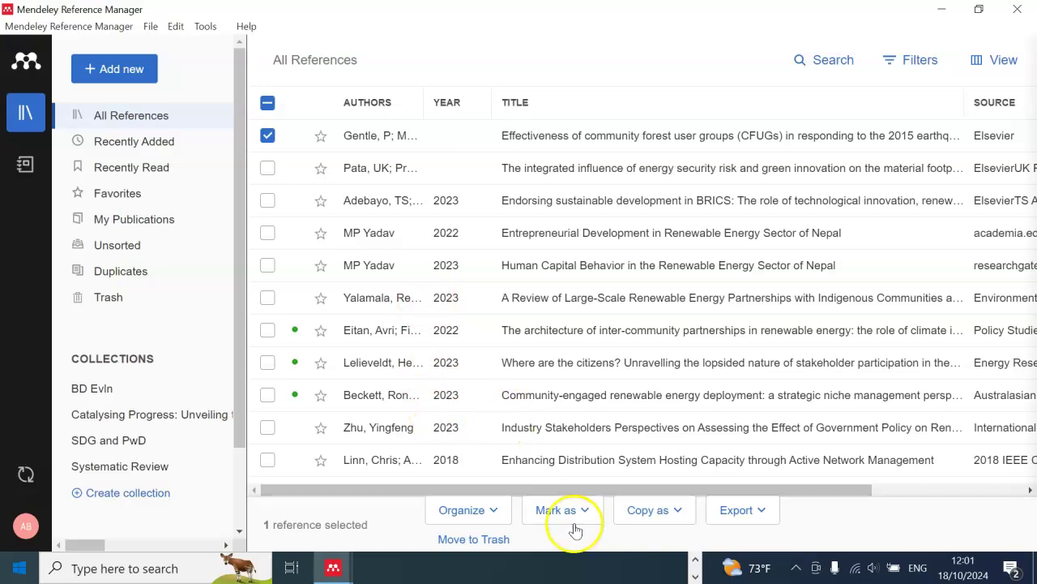
Switch to the manuscript in Word, open Mendeley Cite's reference list and close the Format Text Effects pane.
left_click(695, 569)
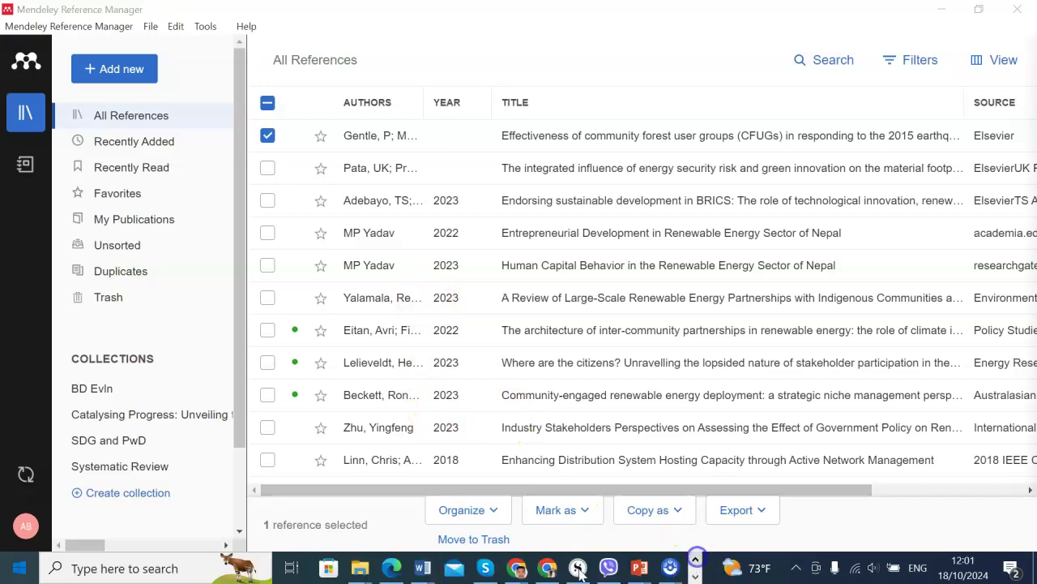
mouse_move(423, 570)
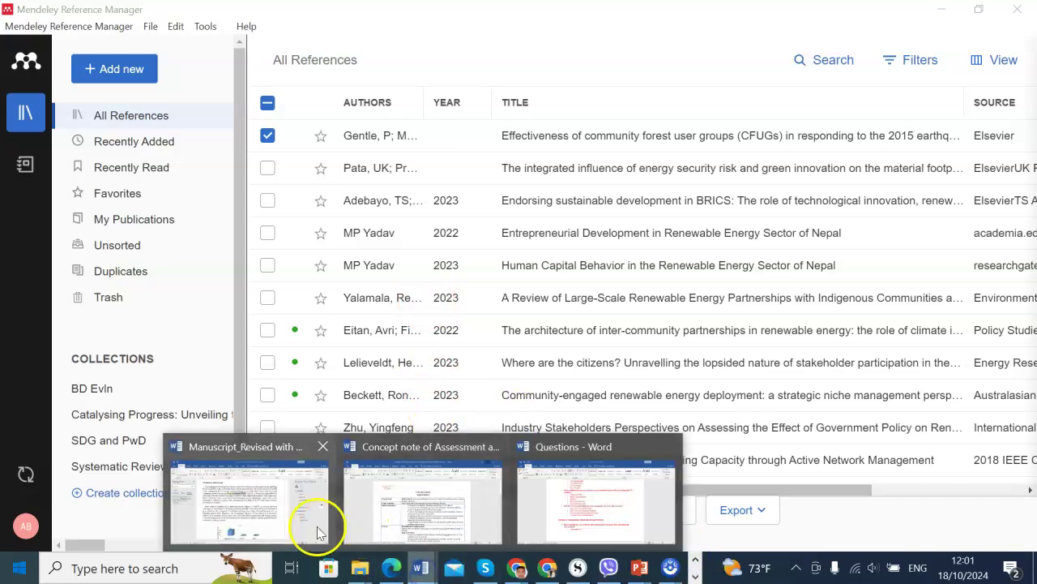
left_click(279, 514)
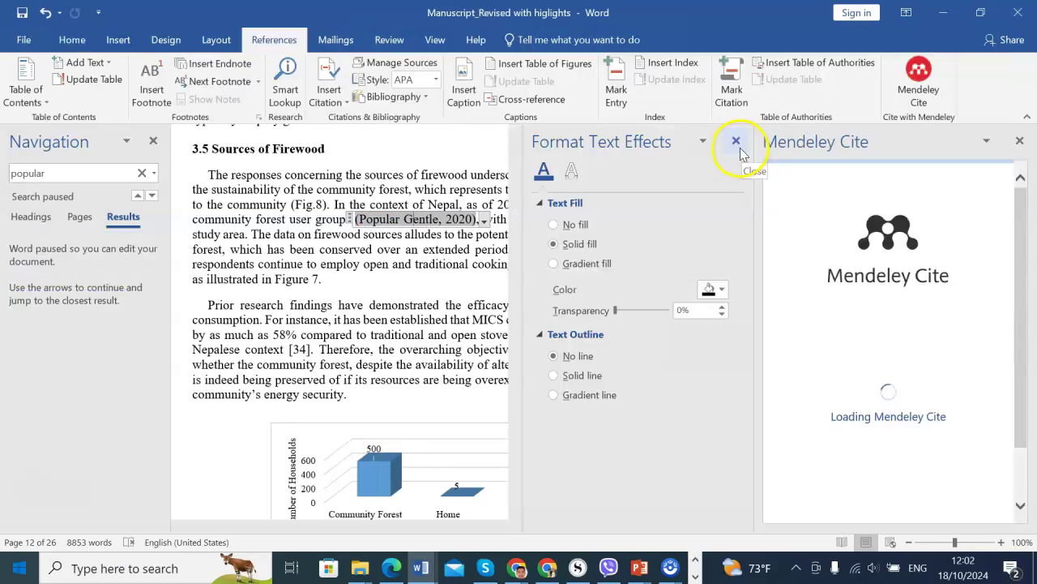
left_click(739, 146)
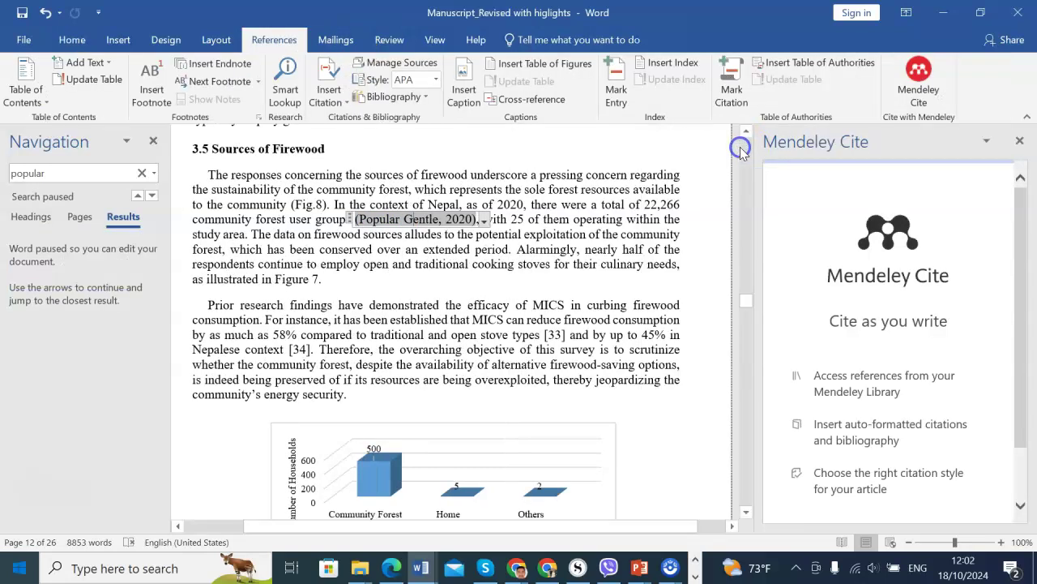
left_click(892, 479)
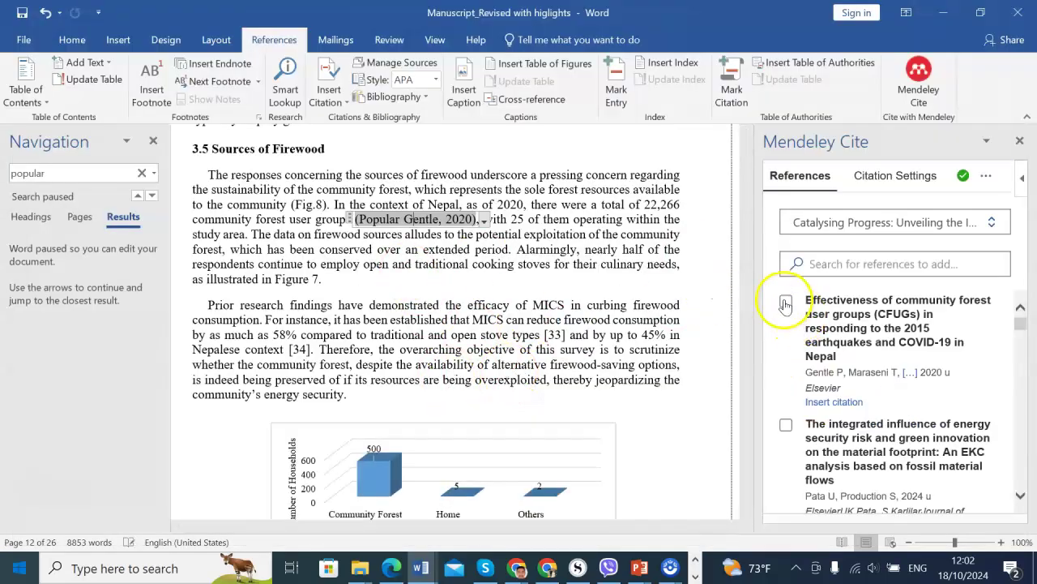
Insert the "Effectiveness of community forest user groups (CFUGs)" reference as a citation after "community forest user groups" in section 3.5.
left_click(786, 304)
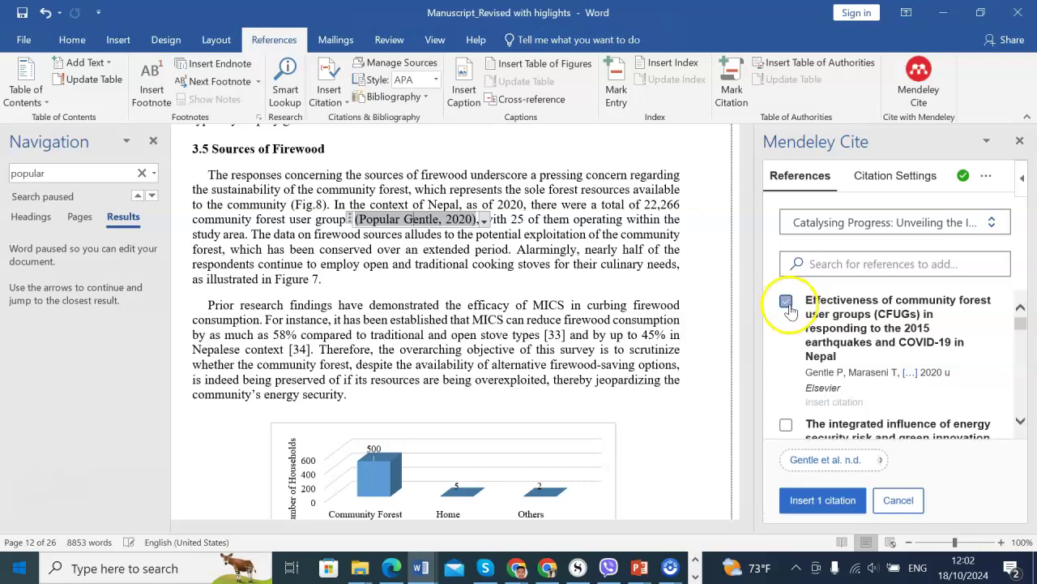
left_click(832, 507)
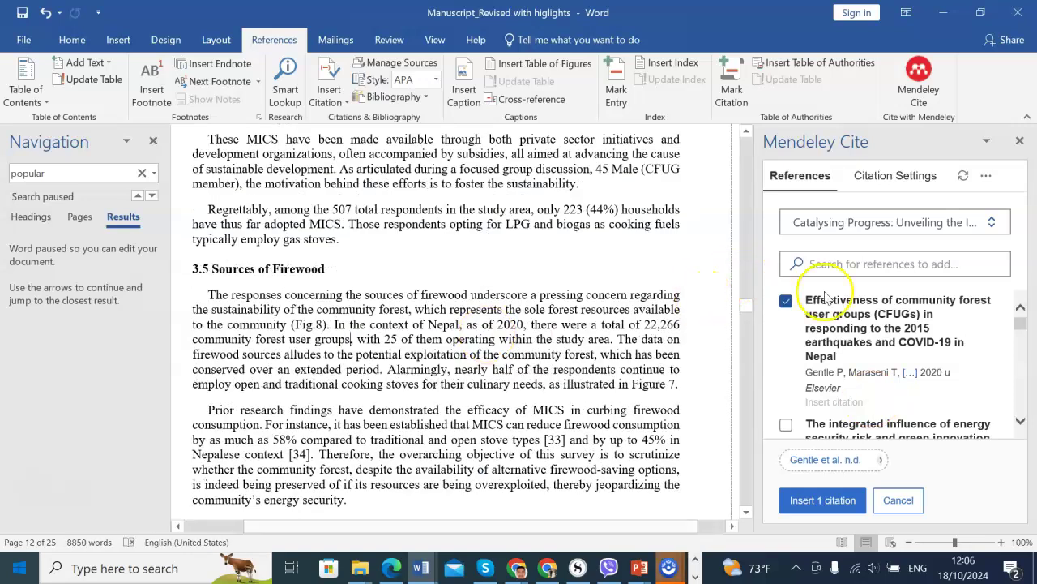
left_click(823, 500)
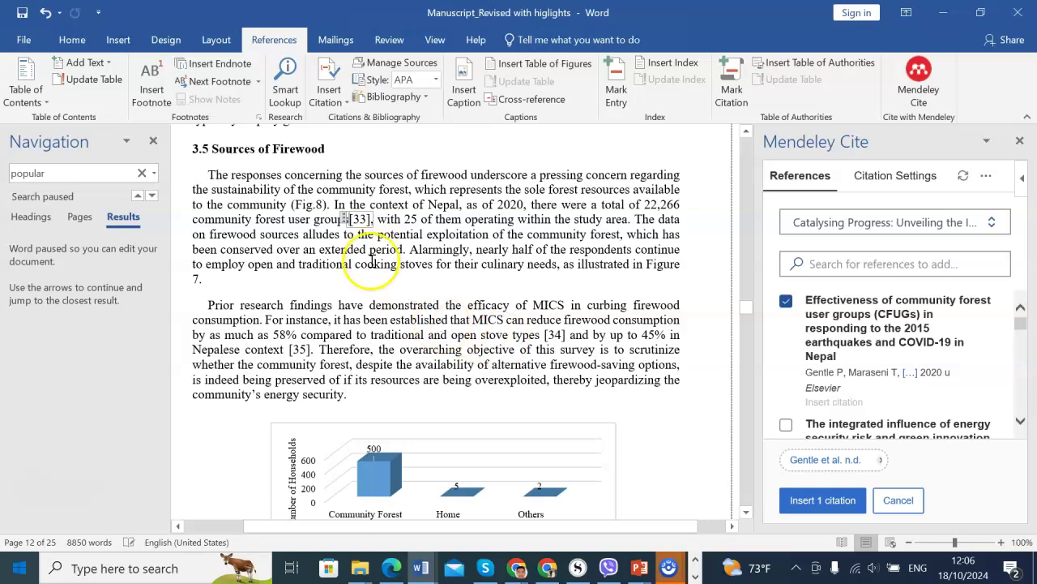
left_click(400, 263)
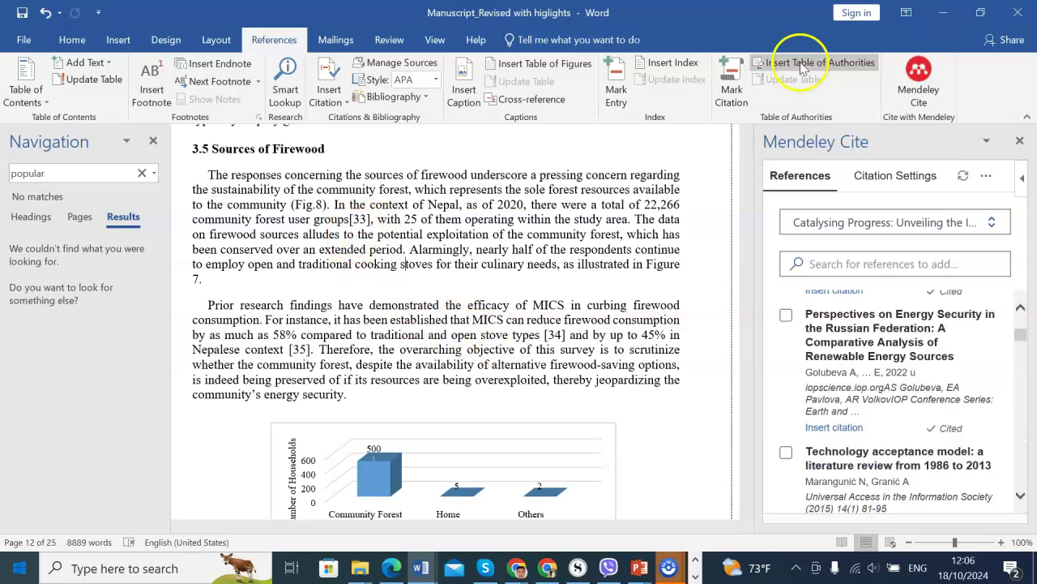
Open Mendeley Cite's additional options and search the manuscript by first author's surname for the CFUGs reference, reviewing its bibliography entry.
left_click(924, 176)
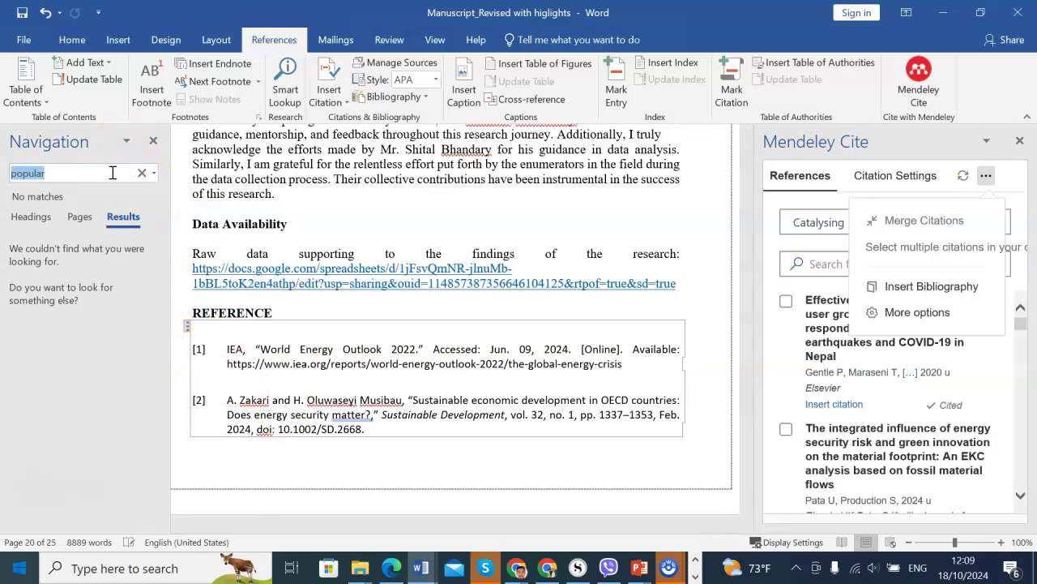
type("Gent")
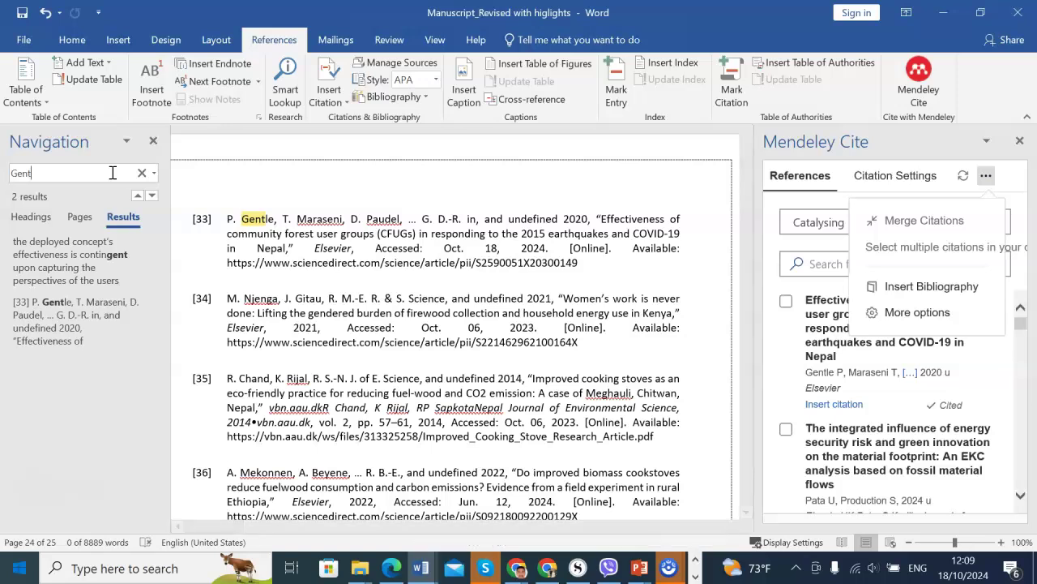
scroll(344, 324, "up", 5)
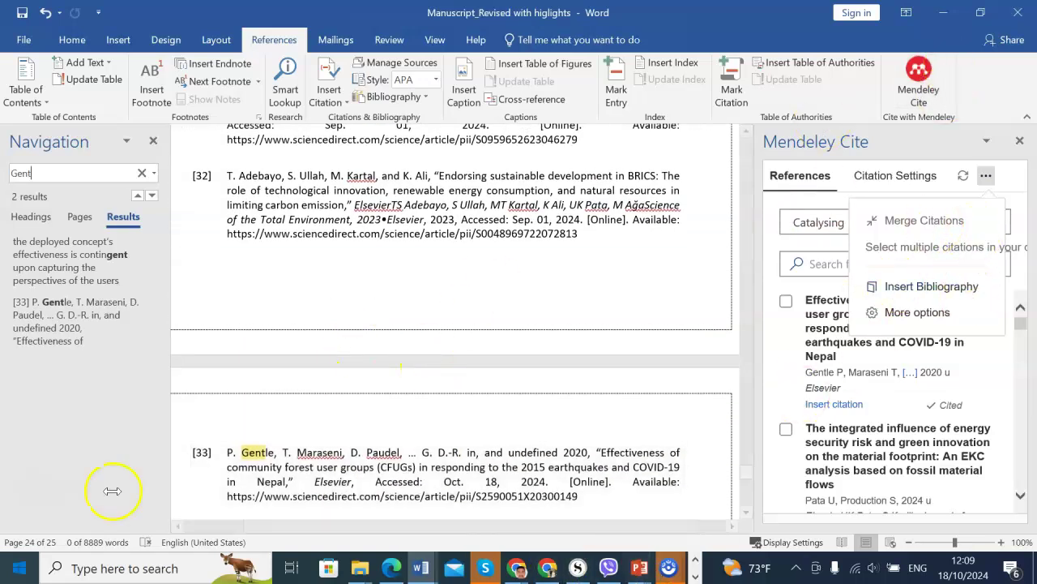
scroll(250, 398, "up", 20)
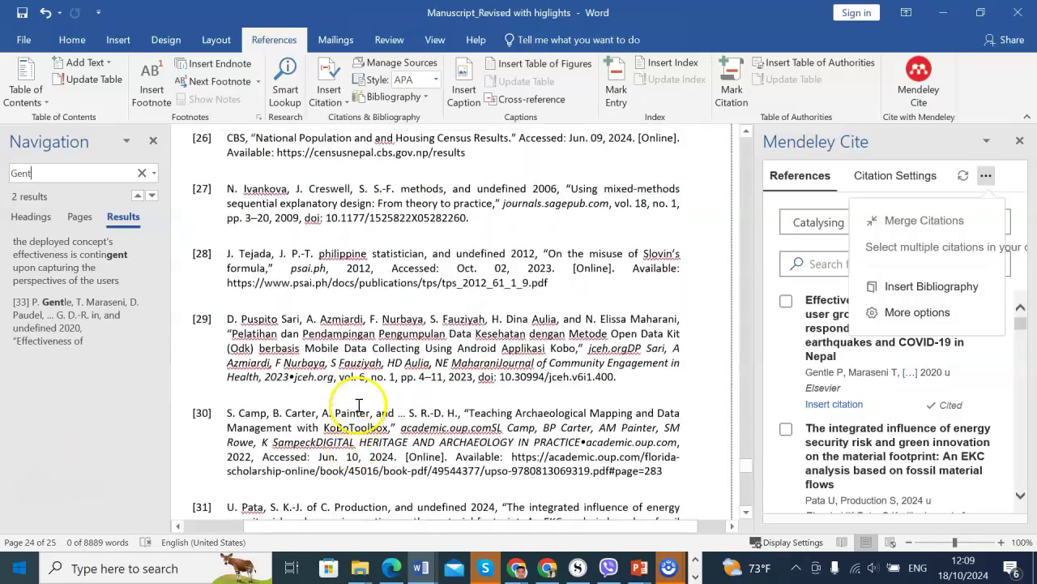
Highlight the citation after "community forest user groups" in section 3.5 in yellow.
scroll(579, 352, "up", 8)
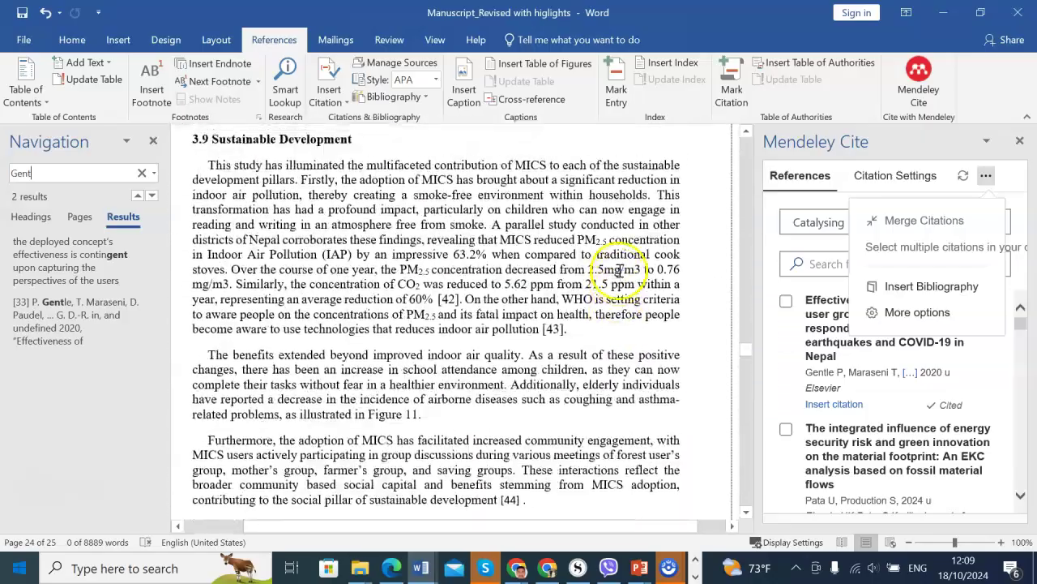
scroll(559, 278, "up", 10)
scroll(561, 274, "up", 10)
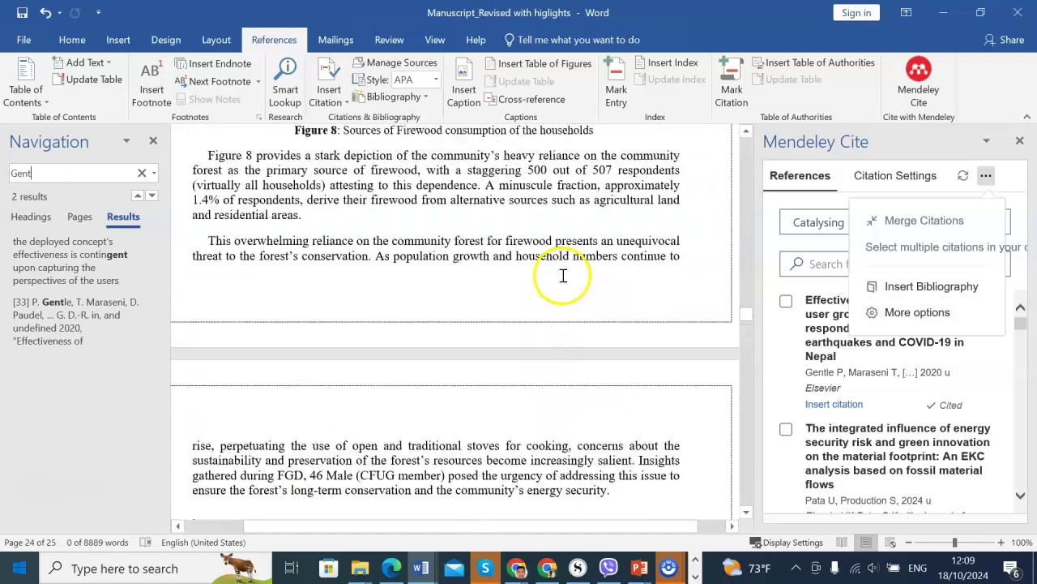
scroll(563, 275, "up", 5)
scroll(562, 278, "down", 15)
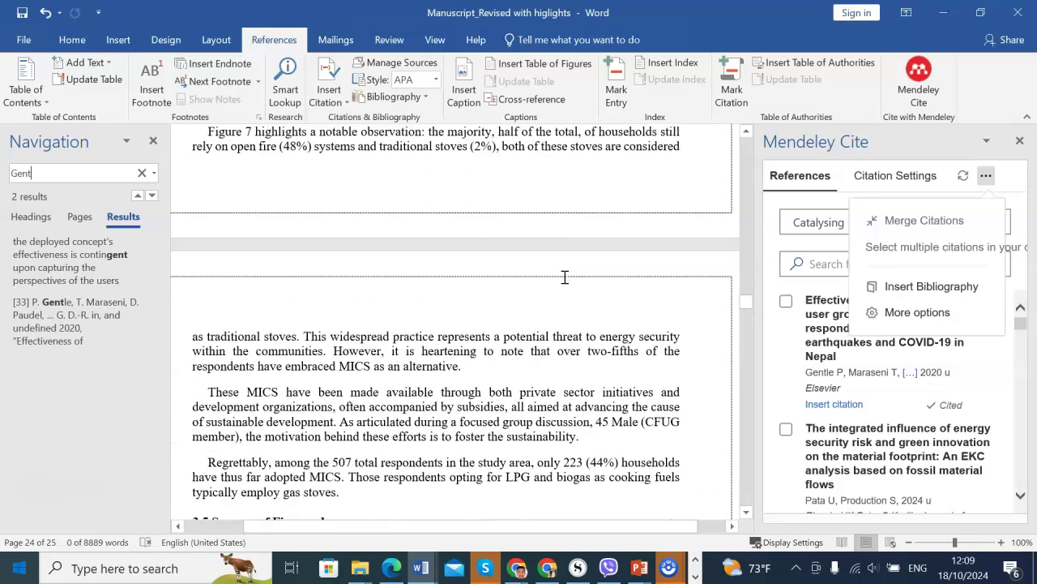
scroll(565, 279, "down", 2)
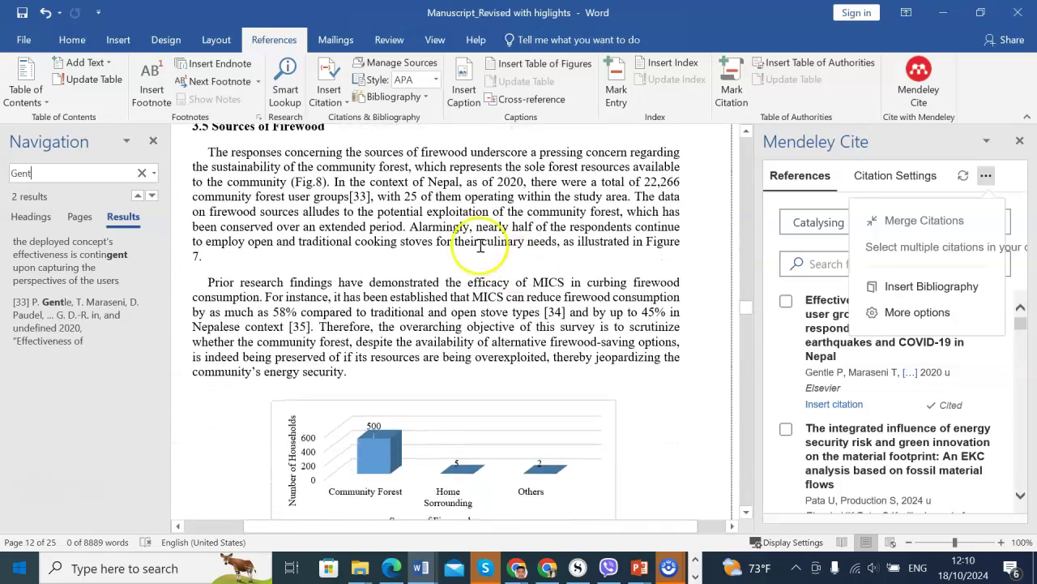
left_click(357, 200)
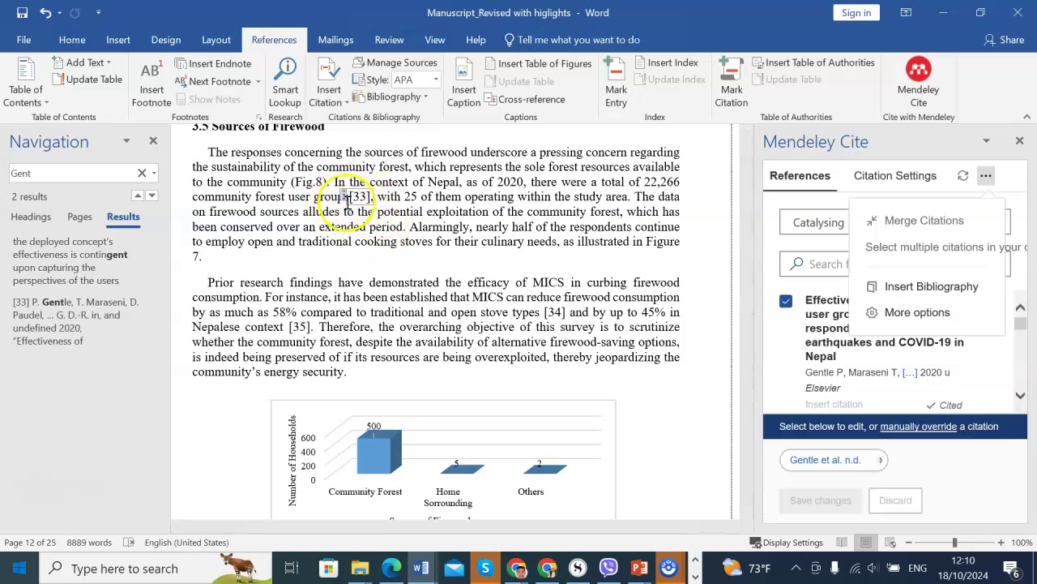
left_click(366, 198)
left_click_drag(370, 197, 370, 199)
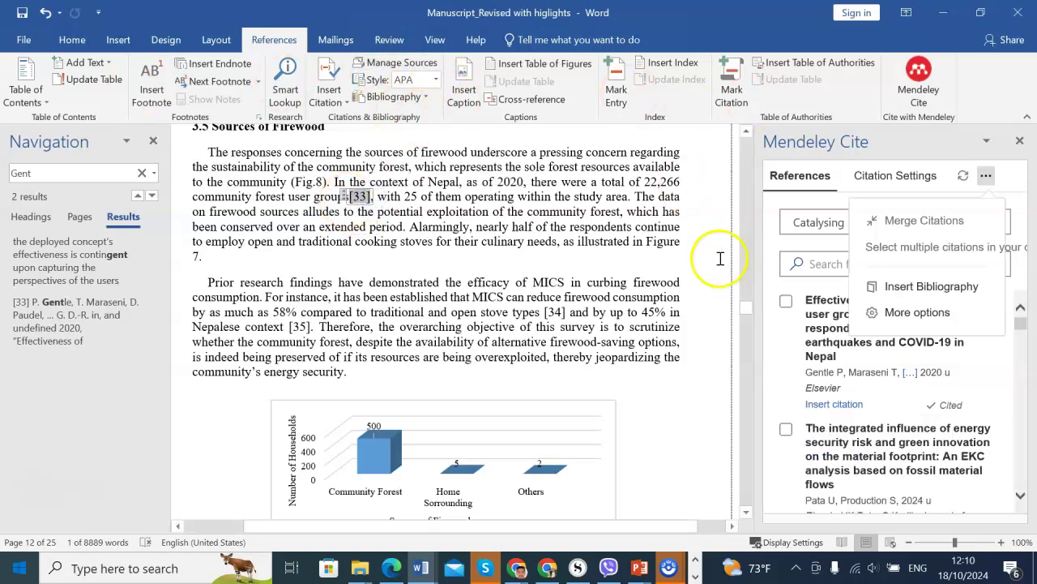
left_click(72, 40)
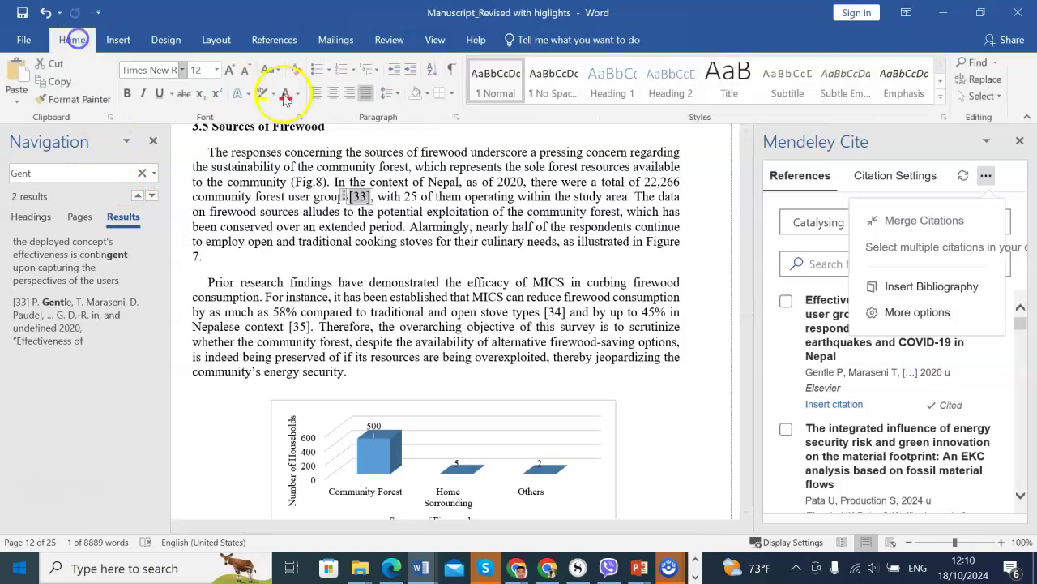
left_click(260, 95)
left_click(381, 298)
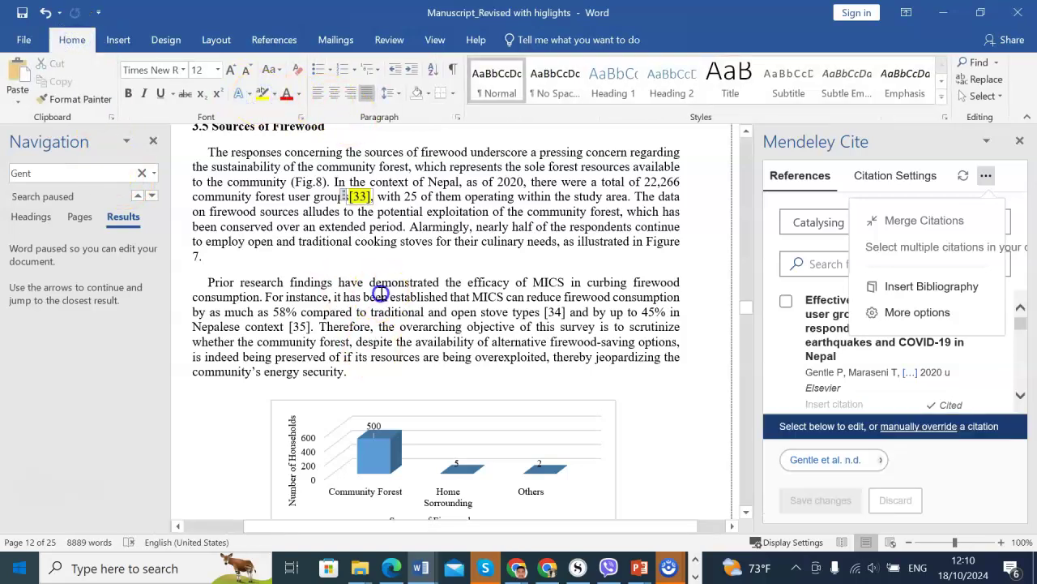